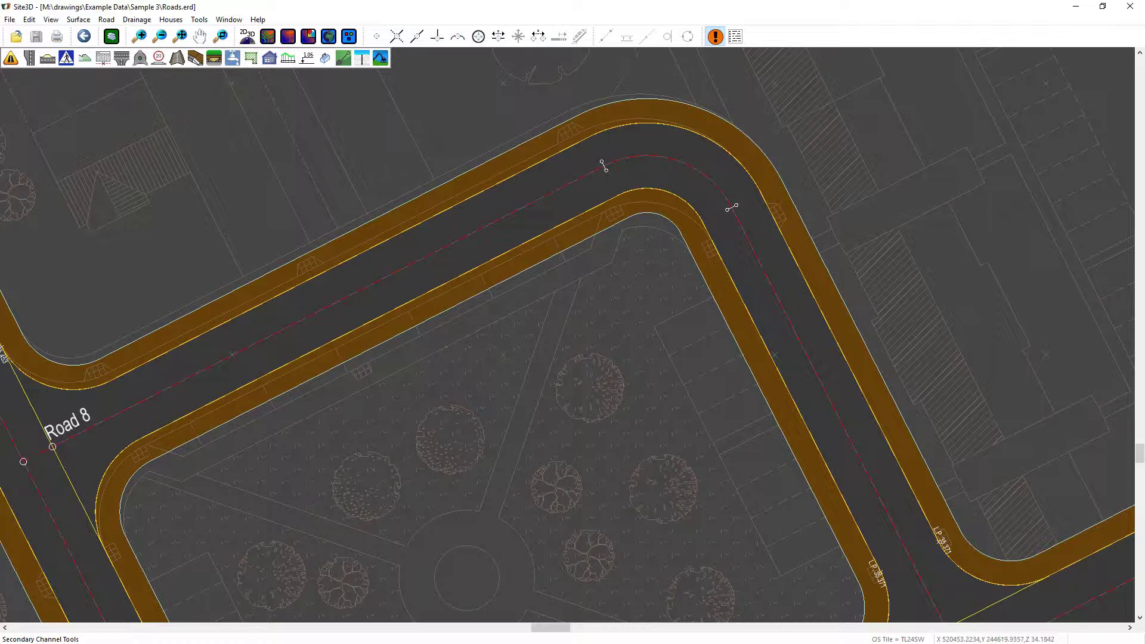
Select the outer channel on Road 8's bend for channel and footway editing.
left_click(29, 59)
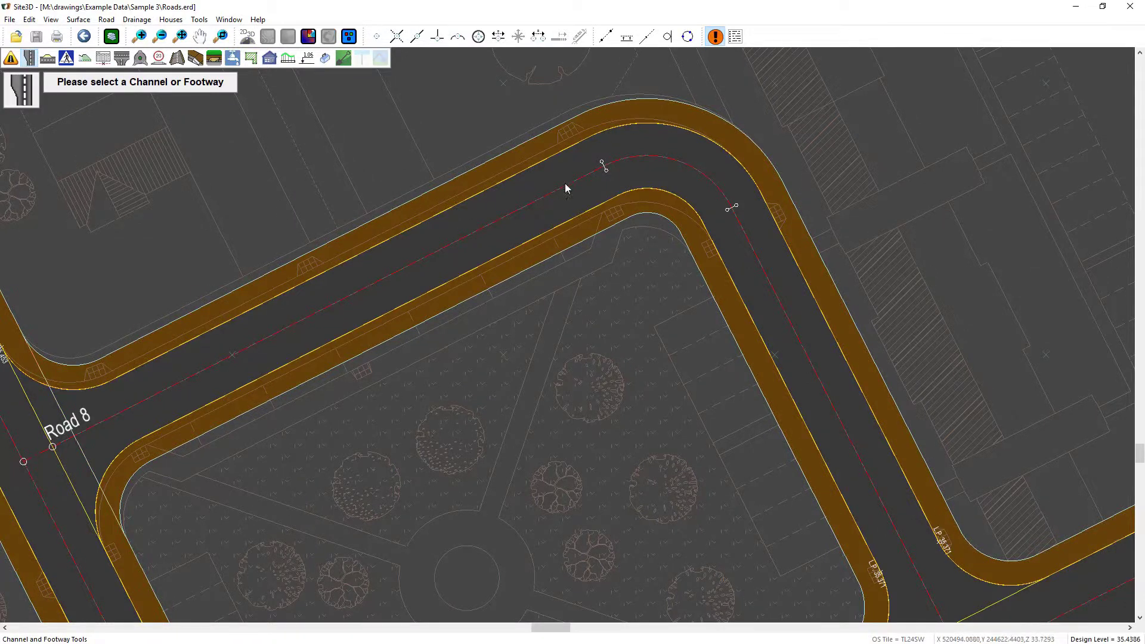
left_click(667, 140)
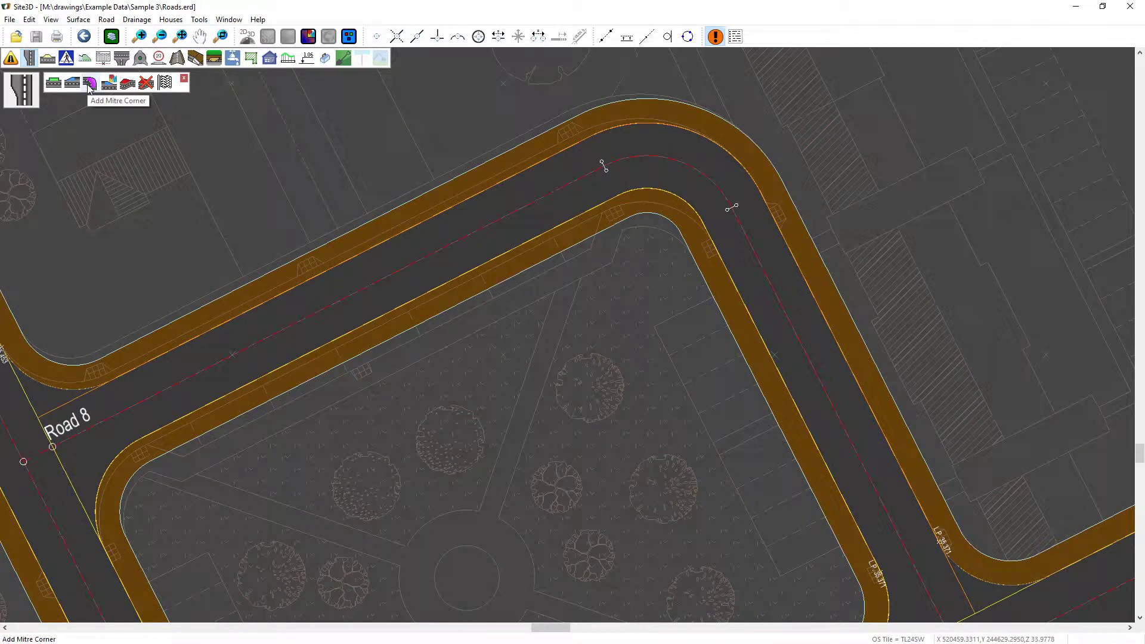
Mitre Road 8's outer bend footway (59.36–93.80 m) with 3.0 m end offset and 10 m radius.
left_click(89, 83)
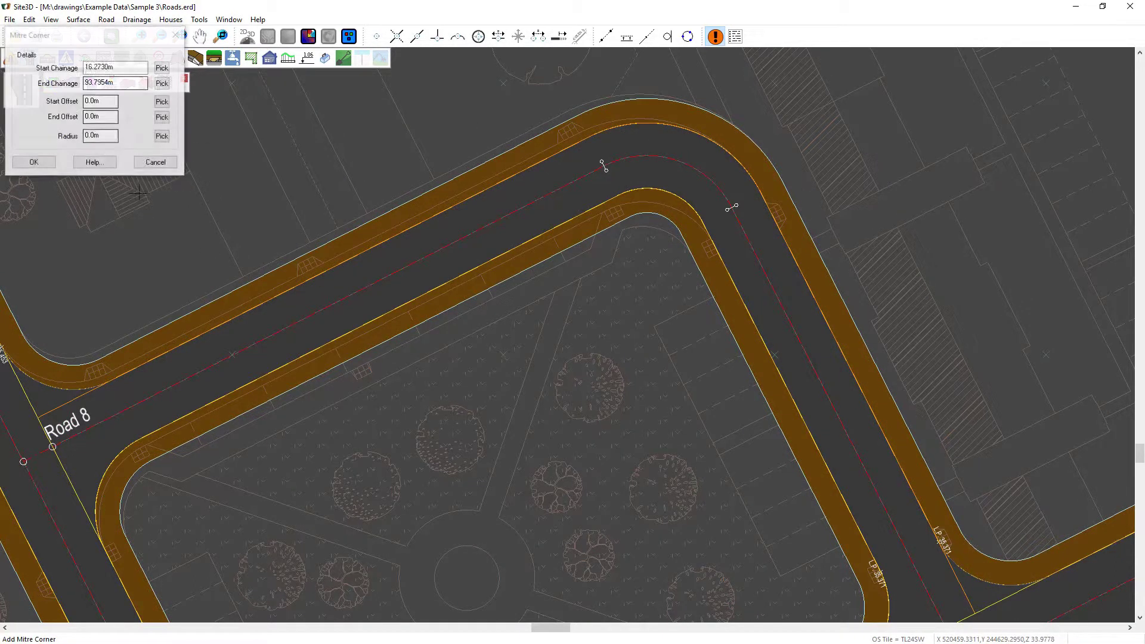
left_click(754, 212)
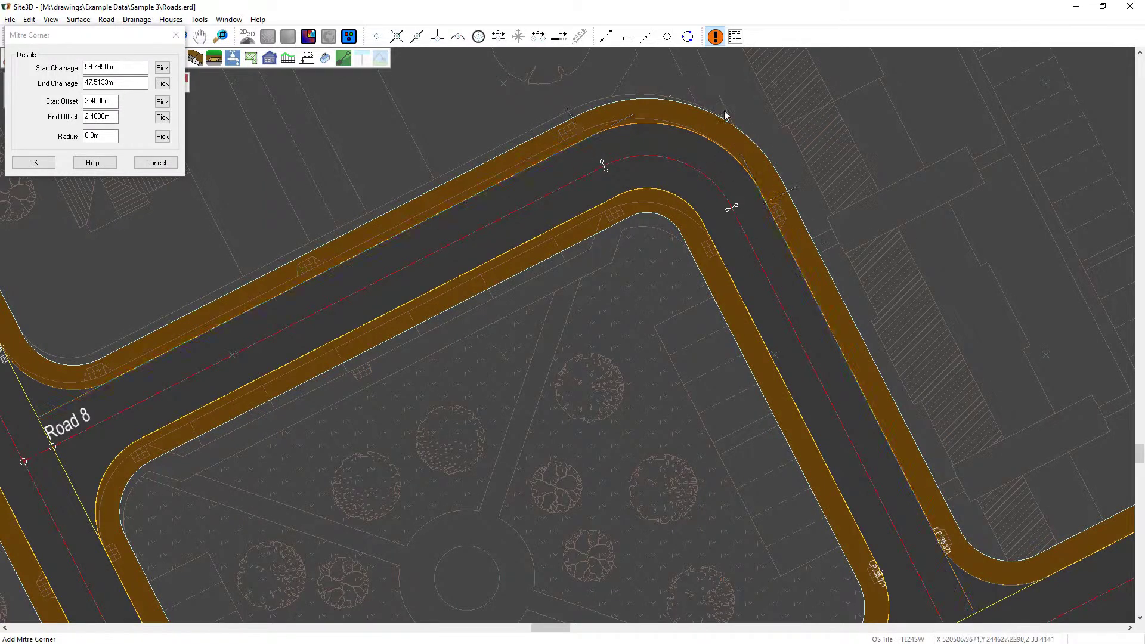
left_click(162, 117)
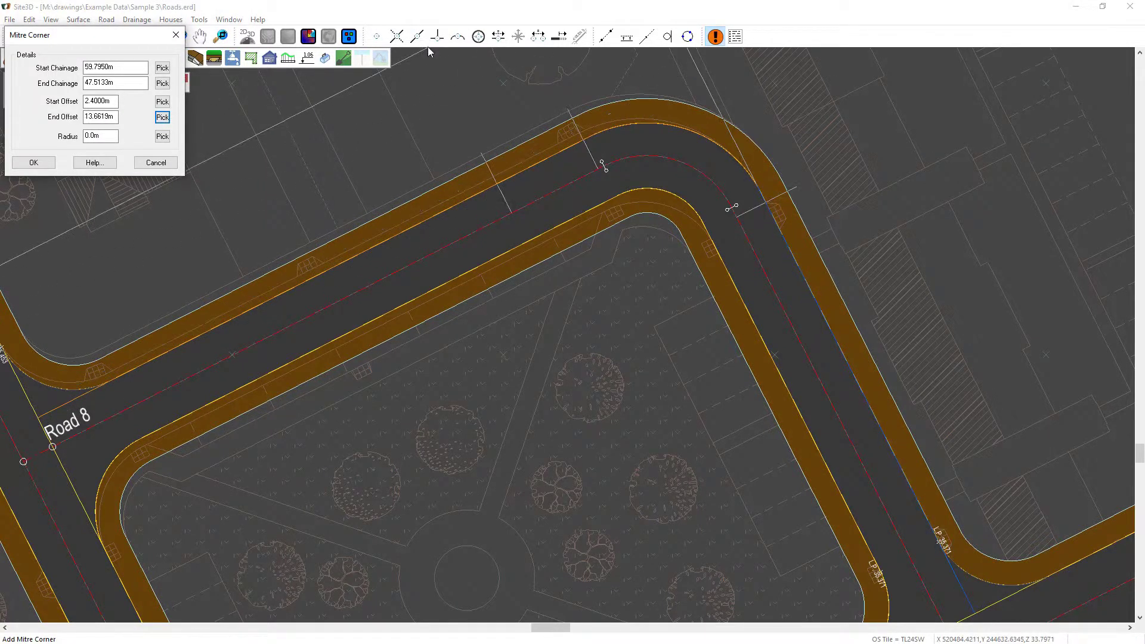
left_click(541, 152)
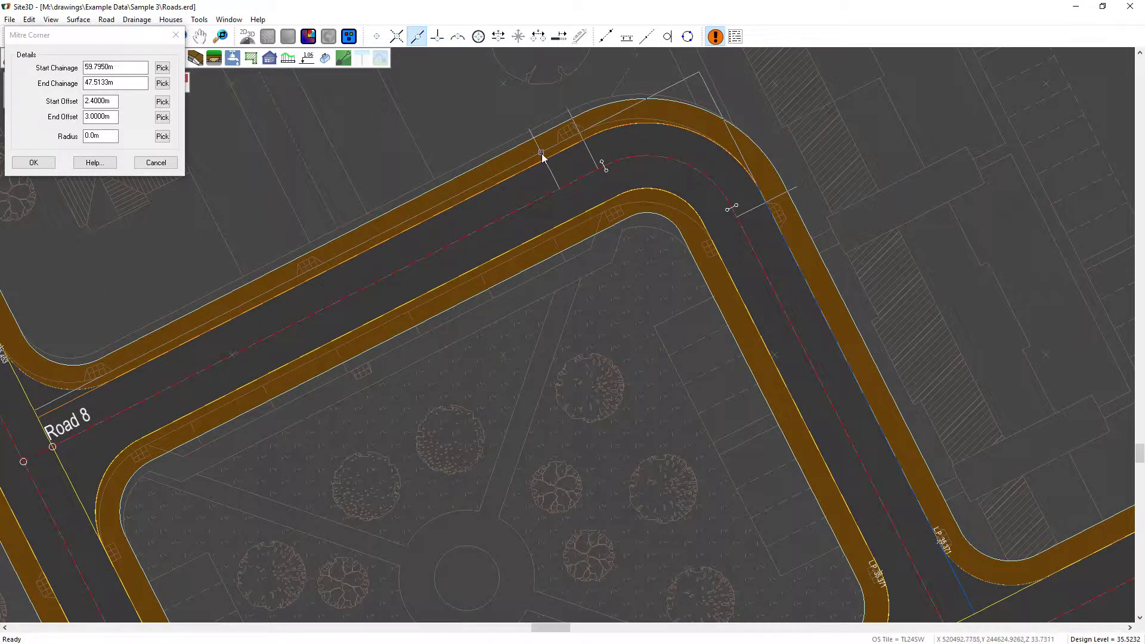
left_click(162, 136)
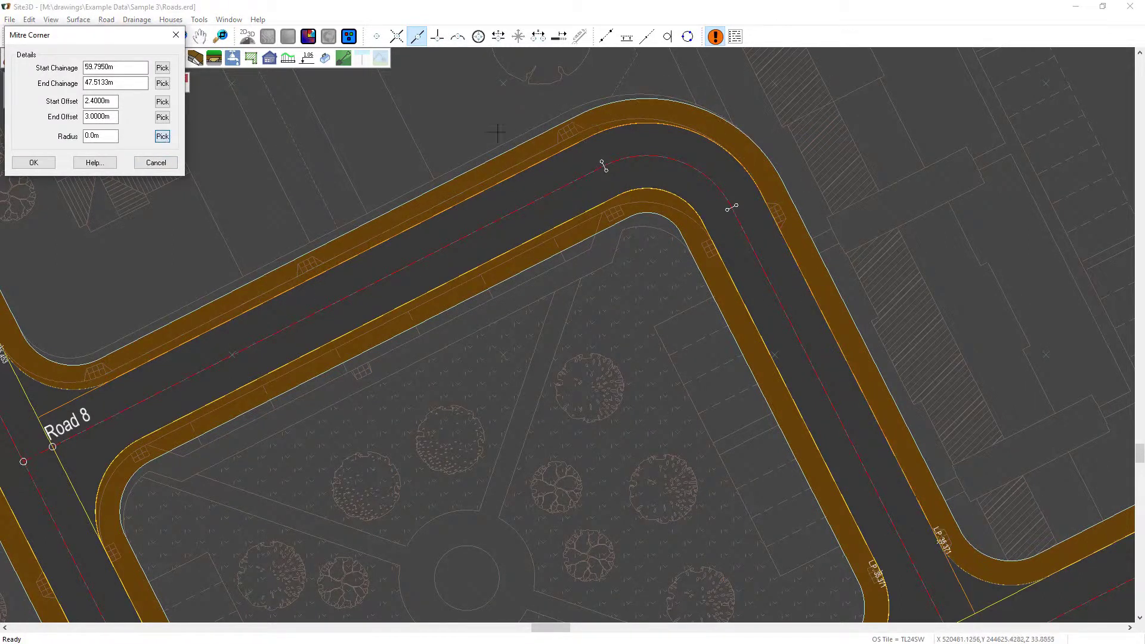
left_click(677, 125)
type("10")
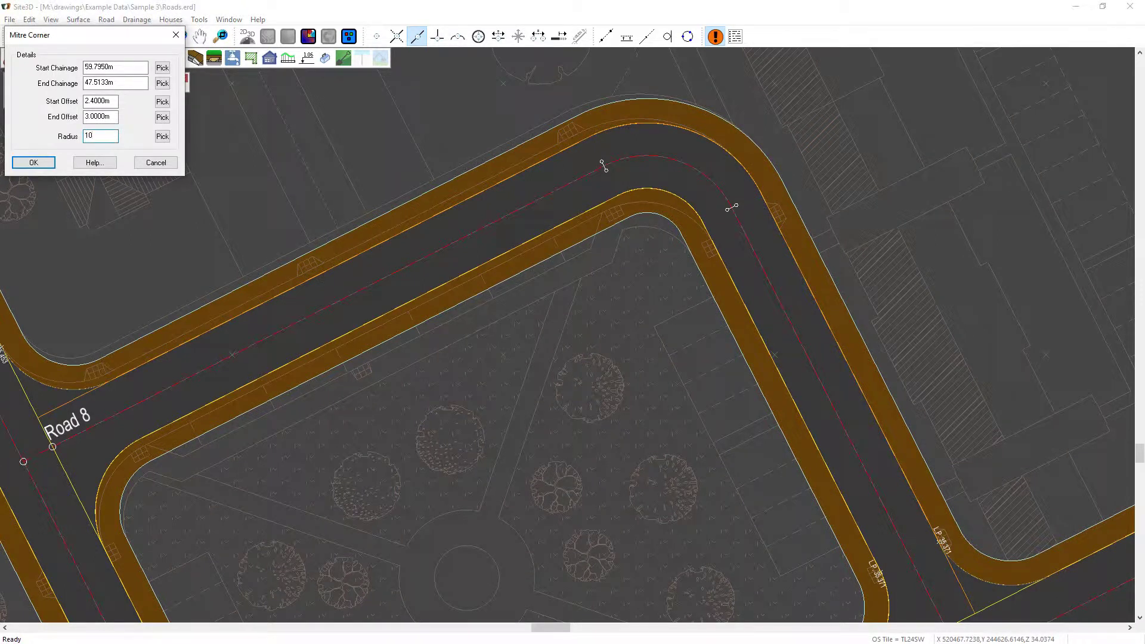
key("Return")
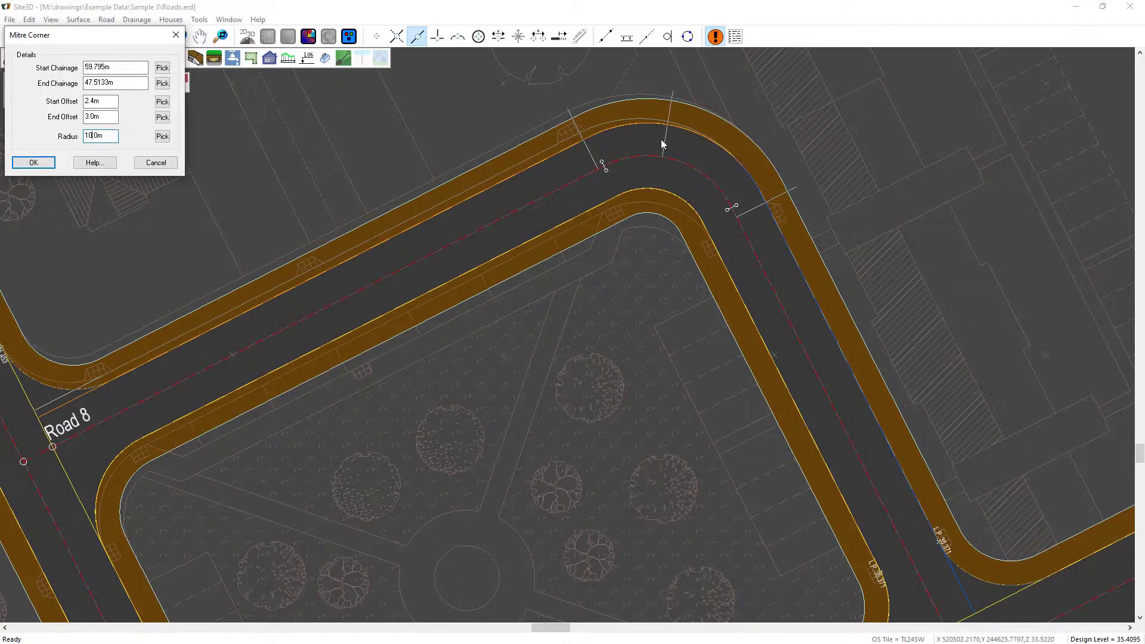
left_click(30, 163)
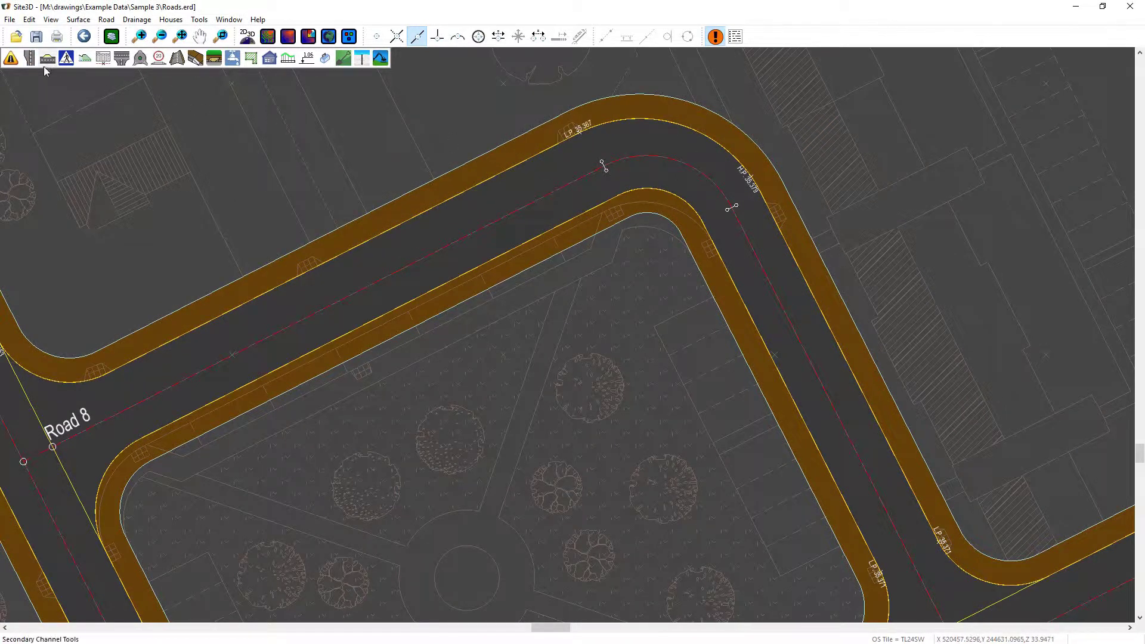
Mitre Road 8's inner bend footway with 2.4 m and 3.0 m offsets and a 6 m radius.
left_click(29, 58)
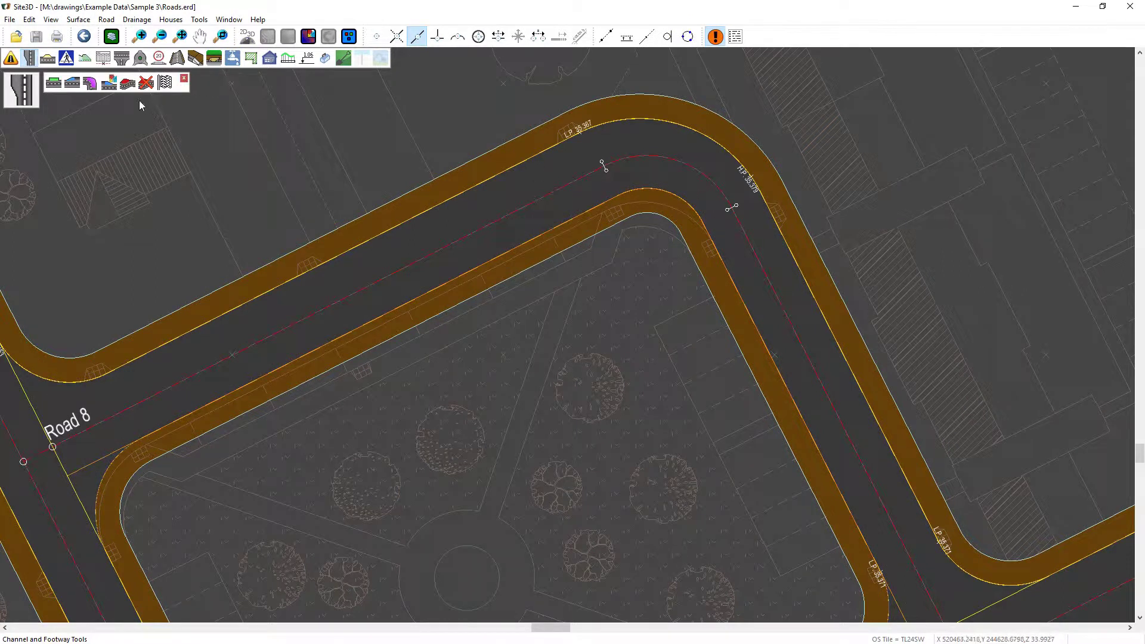
left_click(89, 82)
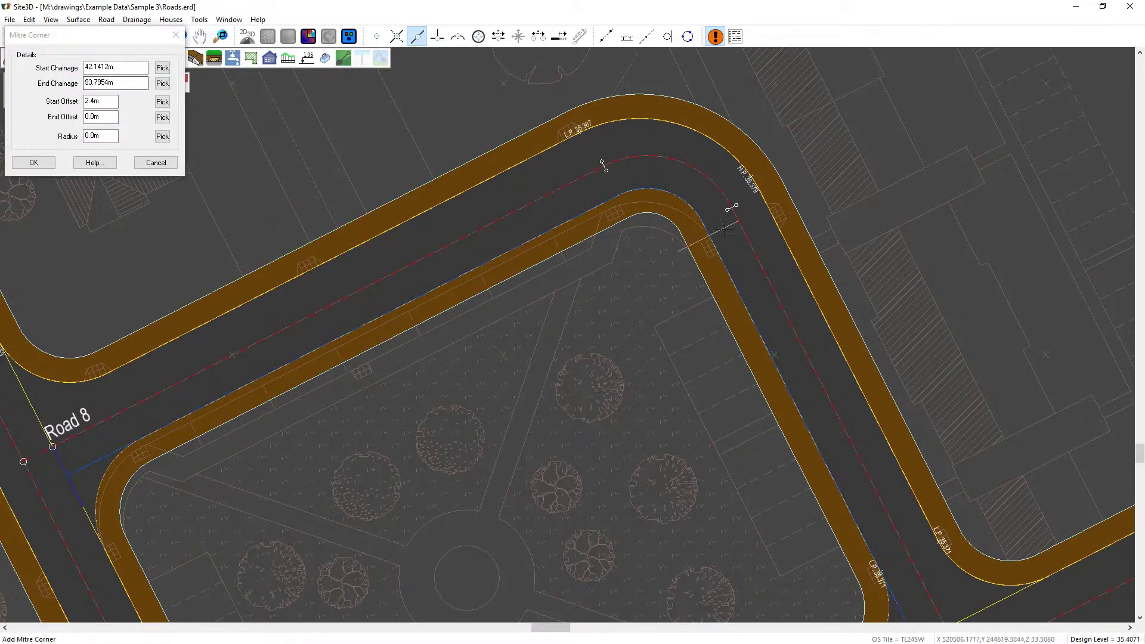
left_click(605, 199)
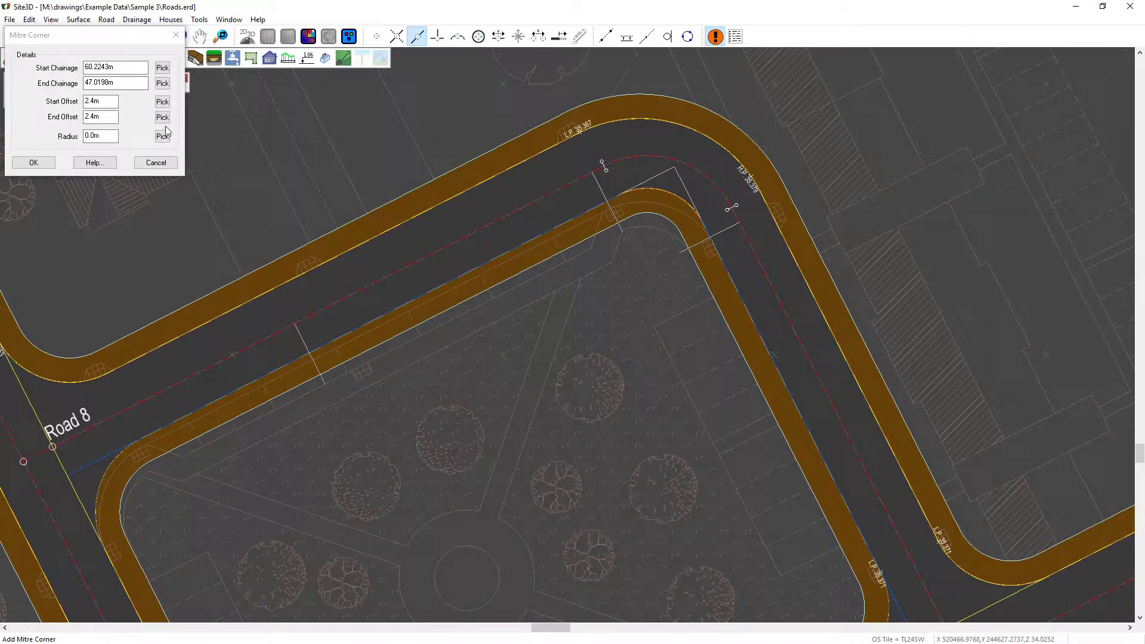
left_click(162, 118)
left_click(584, 222)
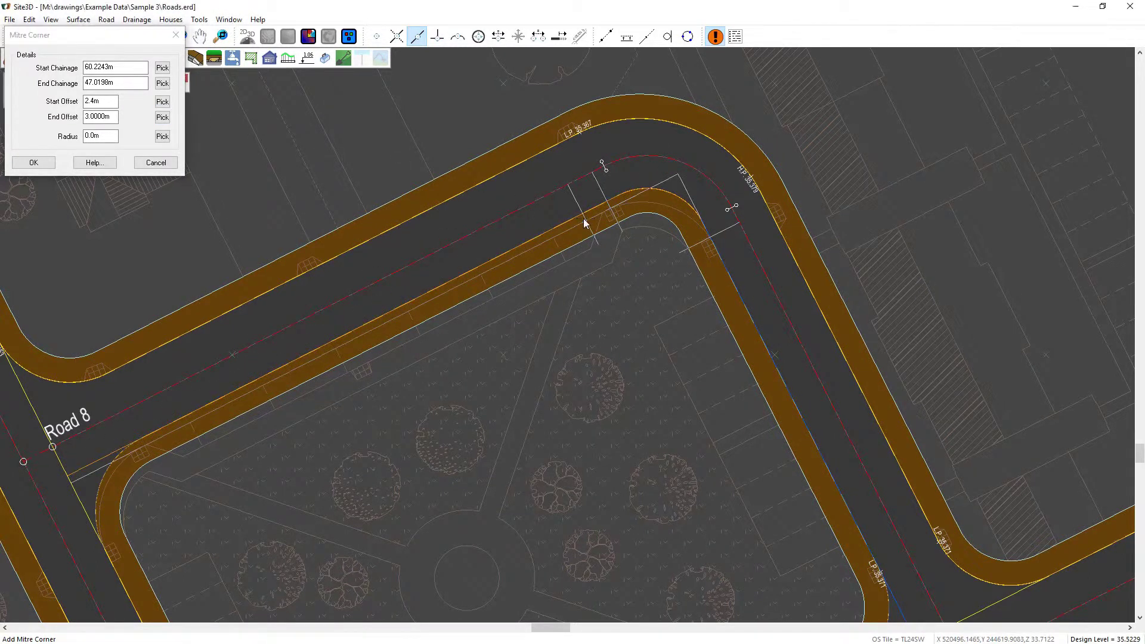
left_click(163, 136)
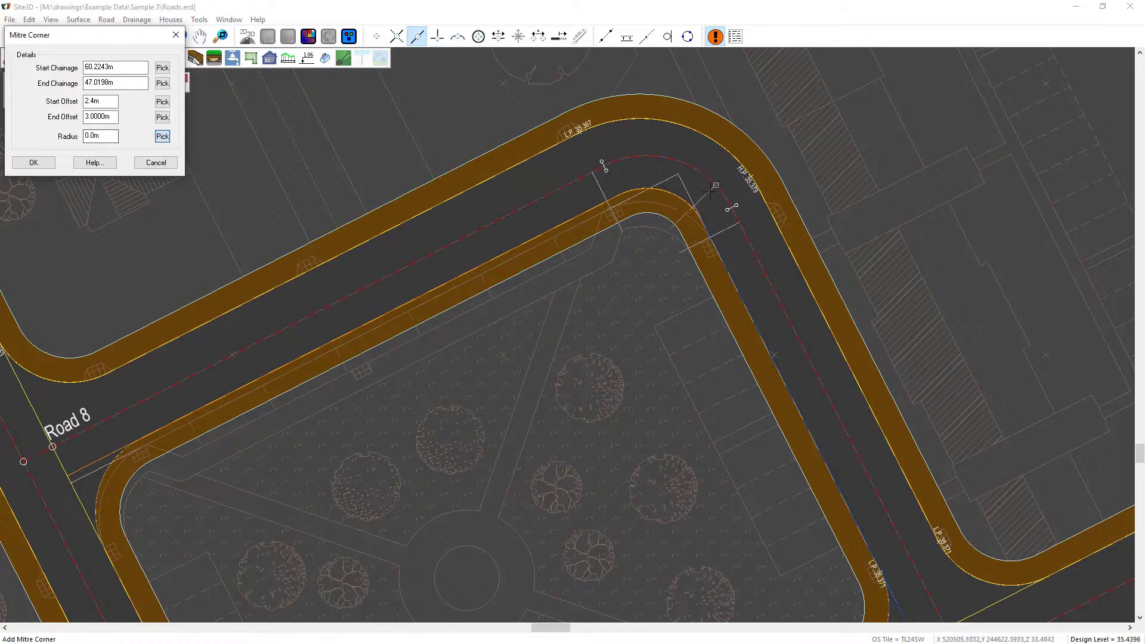
left_click(664, 183)
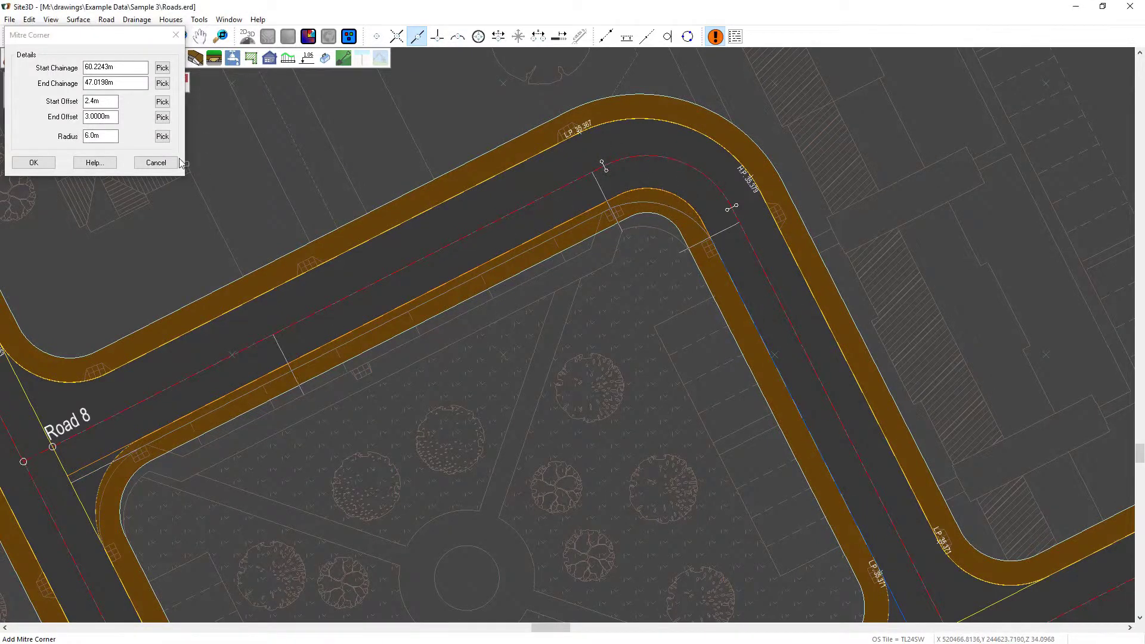
left_click(33, 162)
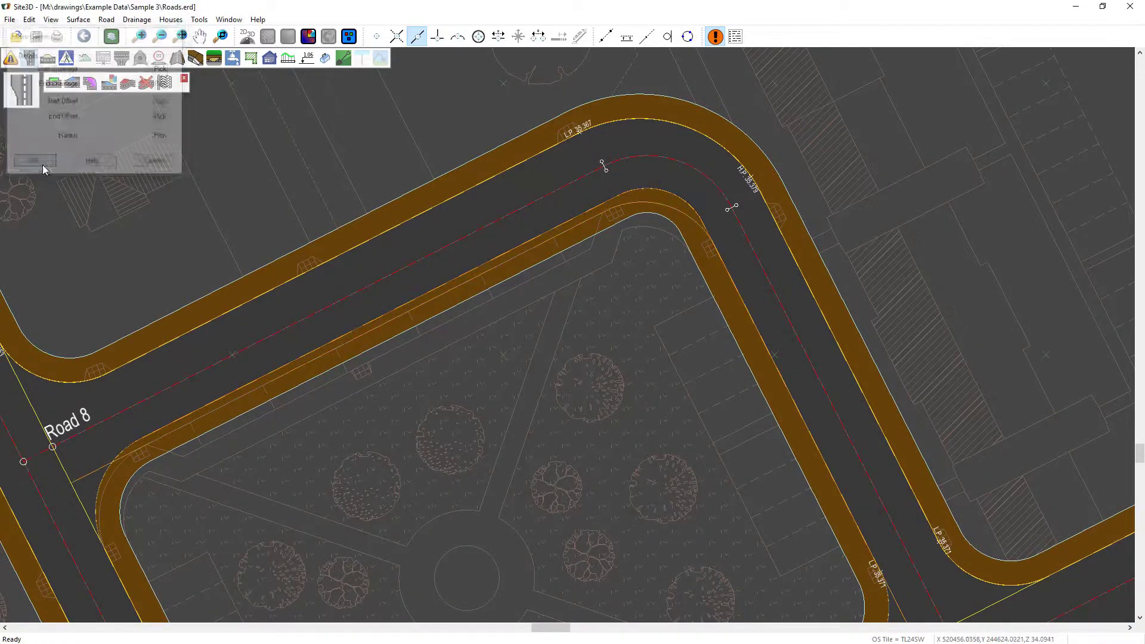
left_click(166, 83)
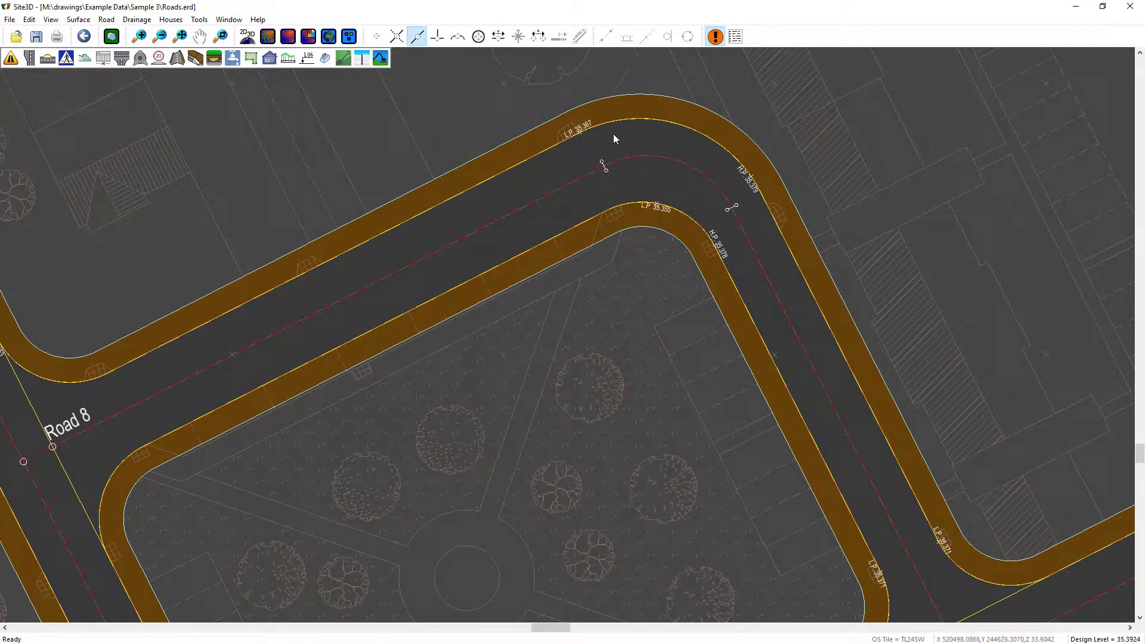
scroll(277, 349, "down", 5)
scroll(278, 350, "left", 8)
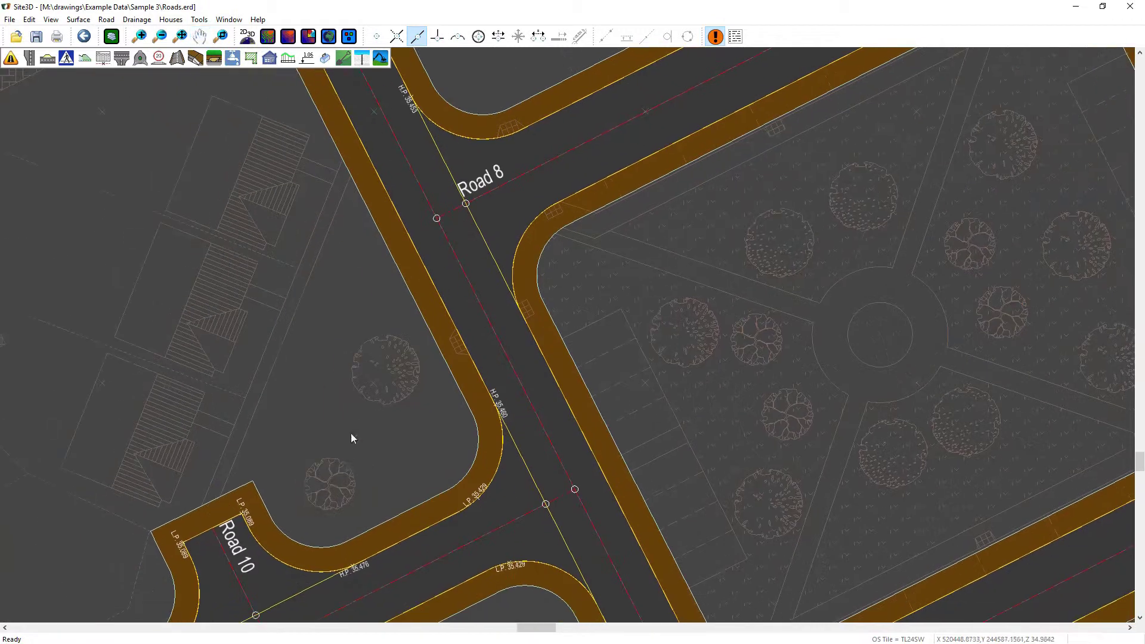
scroll(353, 438, "down", 5)
scroll(546, 235, "left", 2)
scroll(437, 296, "up", 2)
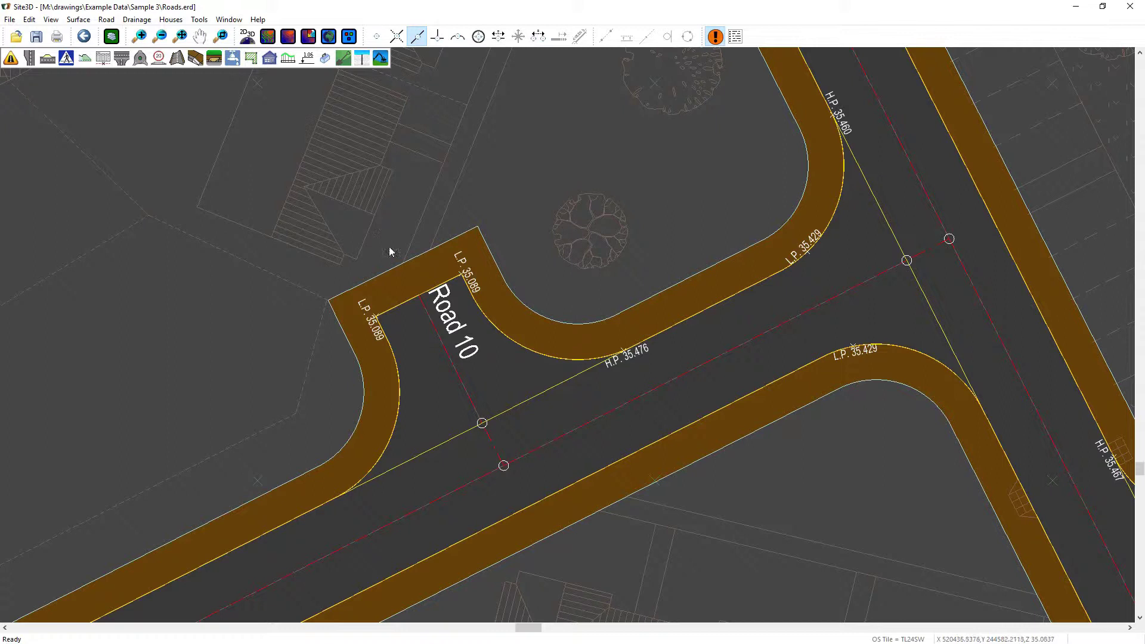
Mitre the upper Road 10 footway end, stepping its offset from 1.8 m to 1.0 m.
left_click(30, 60)
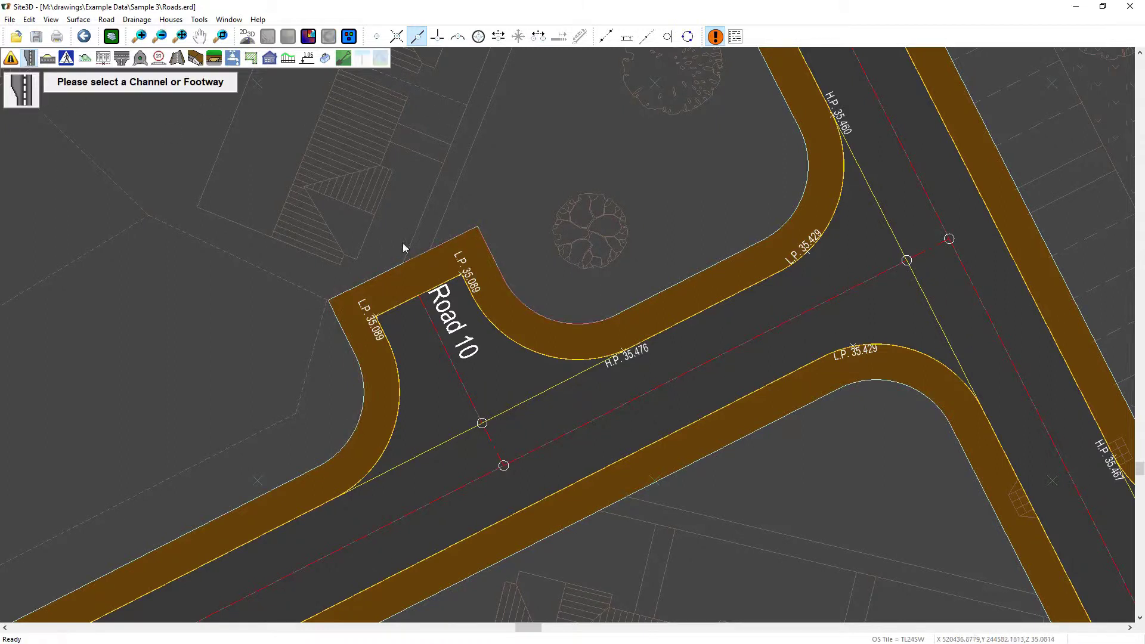
left_click(463, 238)
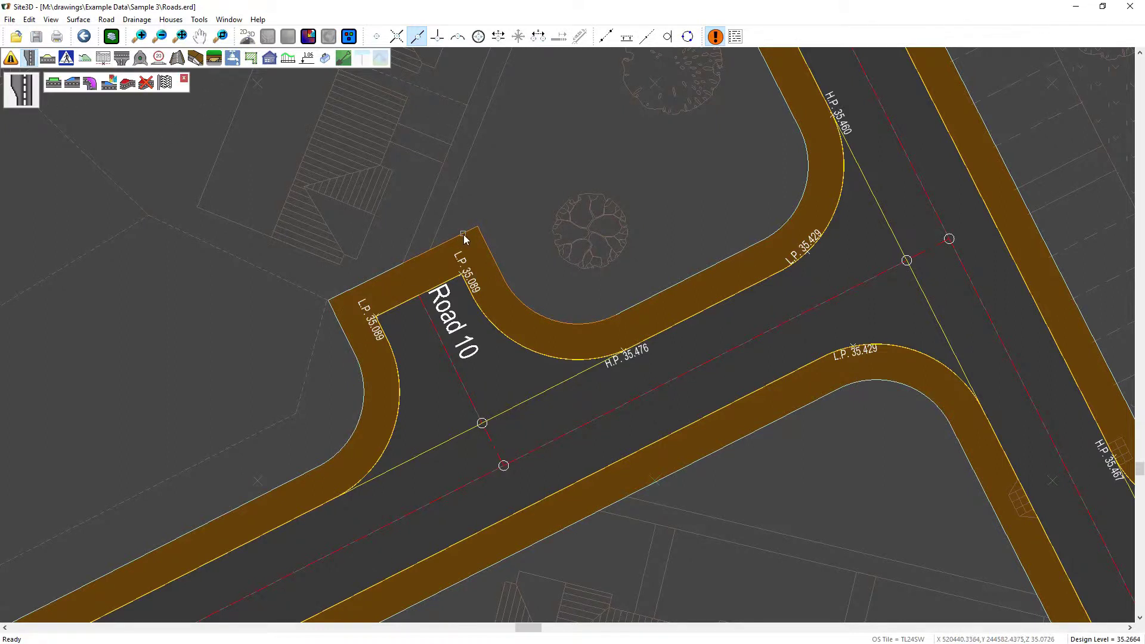
left_click(90, 84)
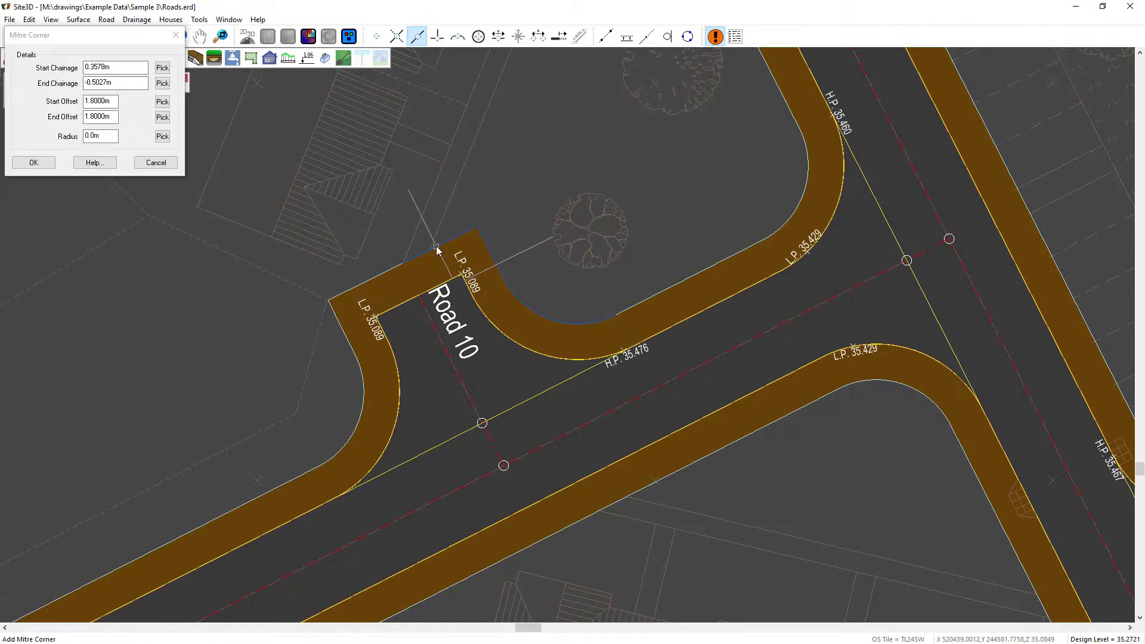
left_click(409, 193)
left_click(162, 118)
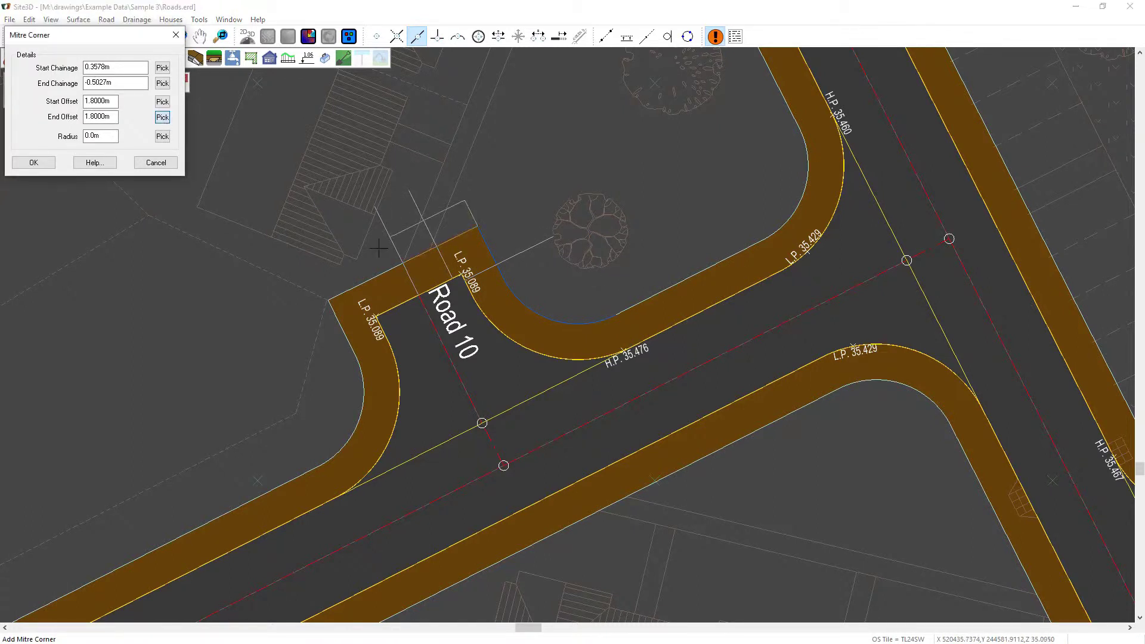
left_click(421, 256)
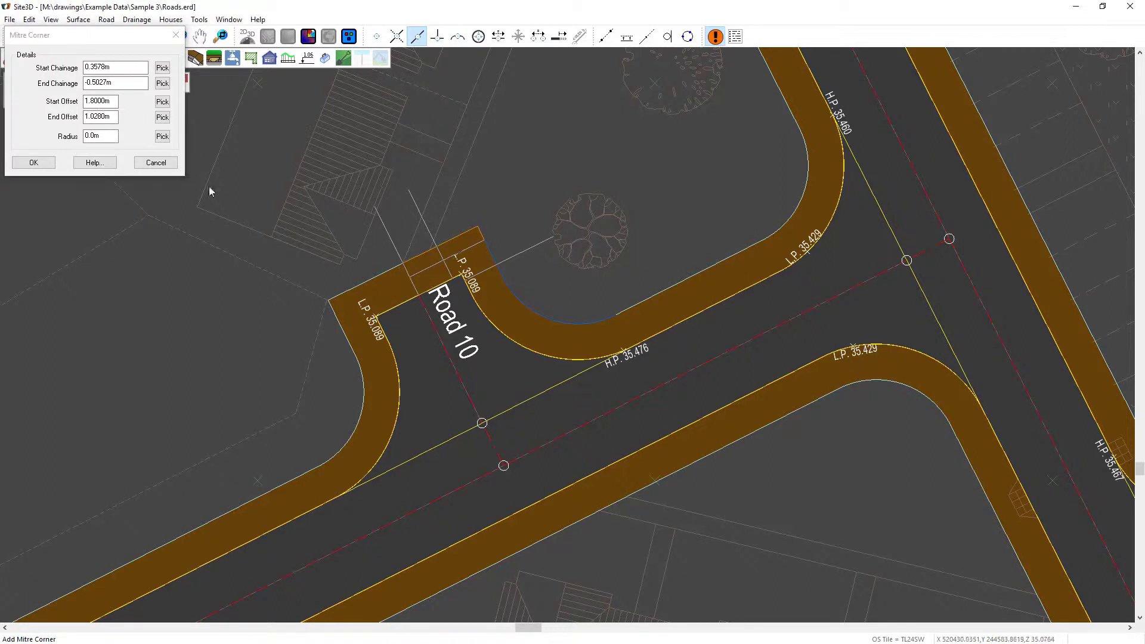
left_click_drag(96, 118, 116, 118)
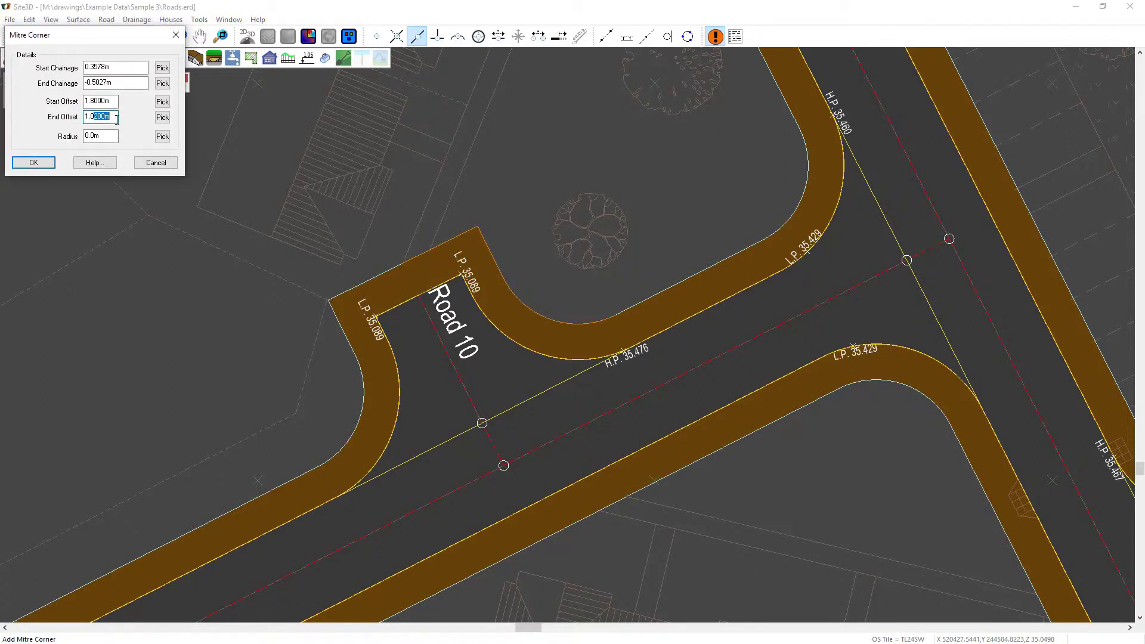
type("m")
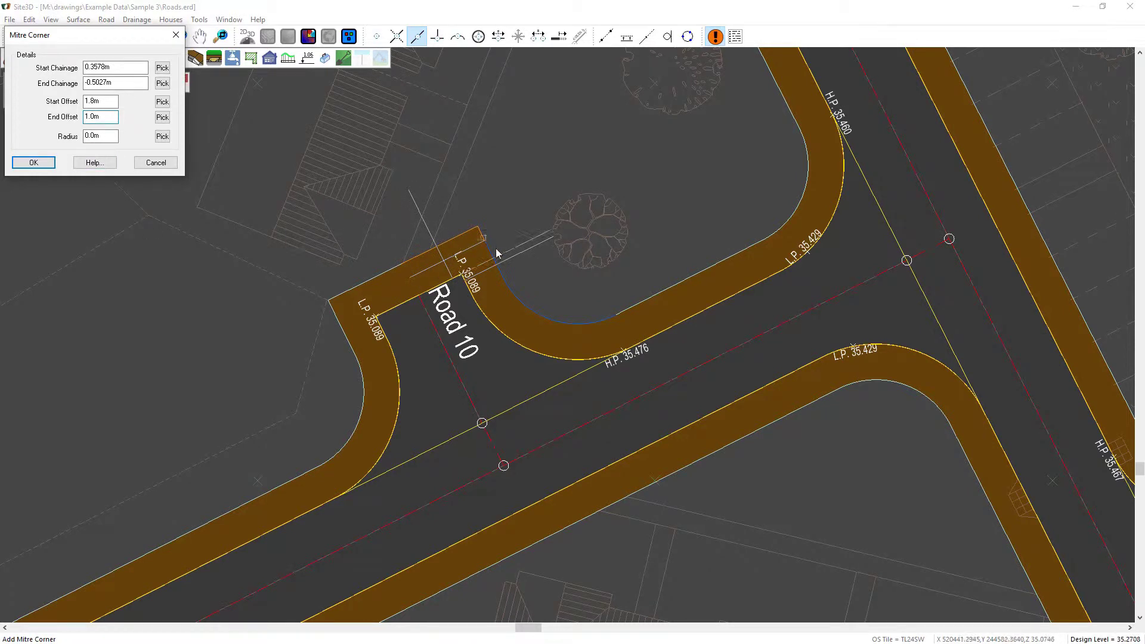
left_click(33, 163)
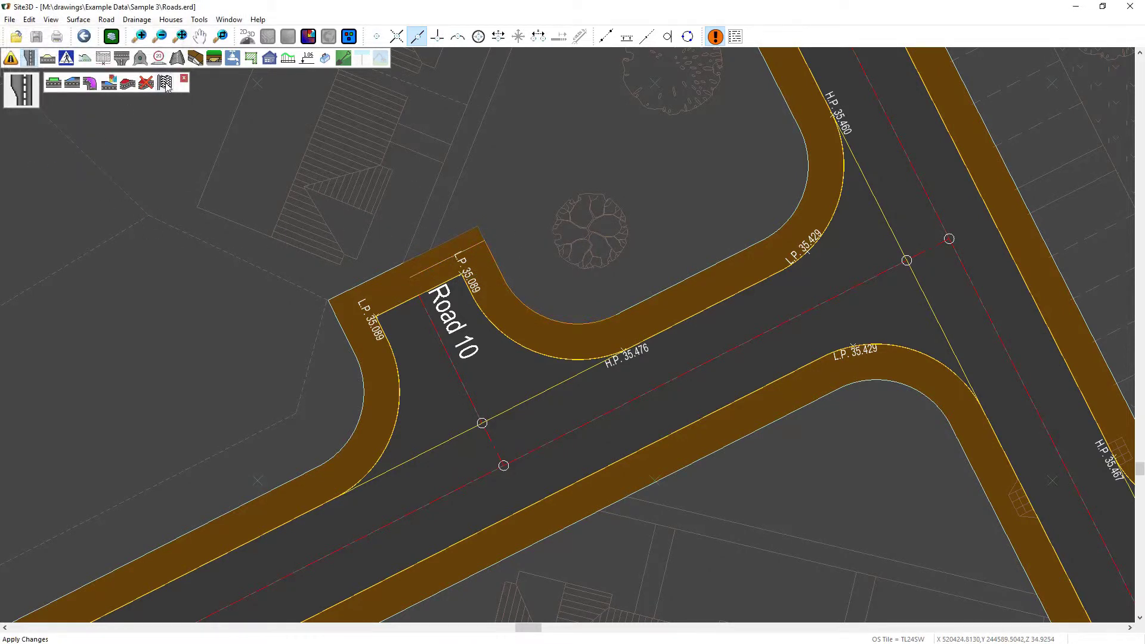
Mitre the left Road 10 footway end from 1.8 m to 1.0 m and apply the road changes.
left_click(29, 58)
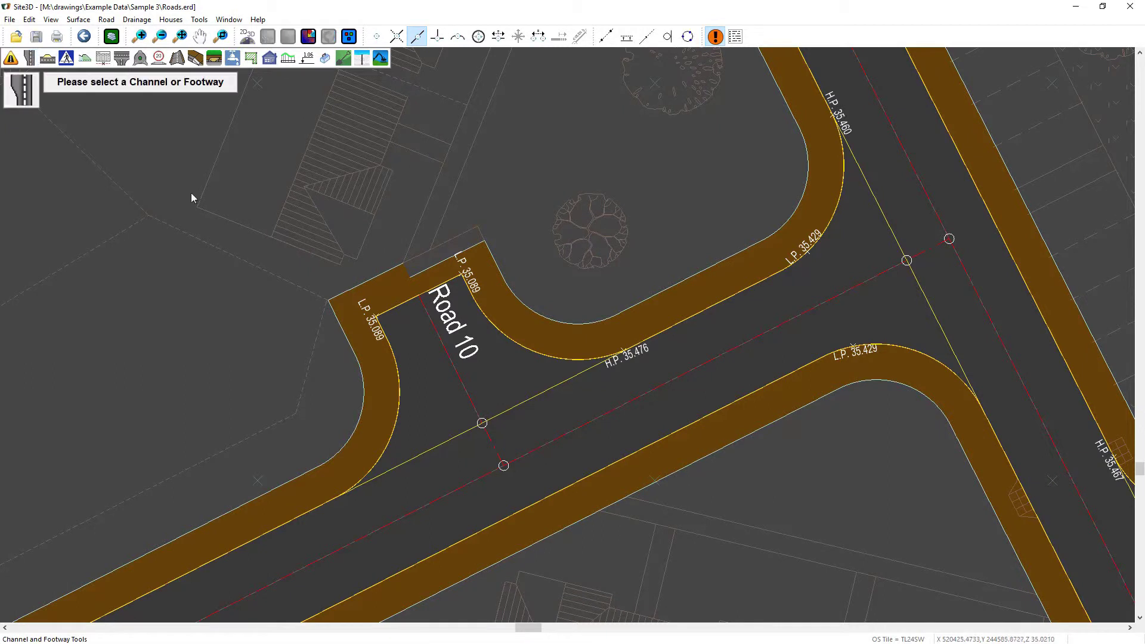
left_click(347, 295)
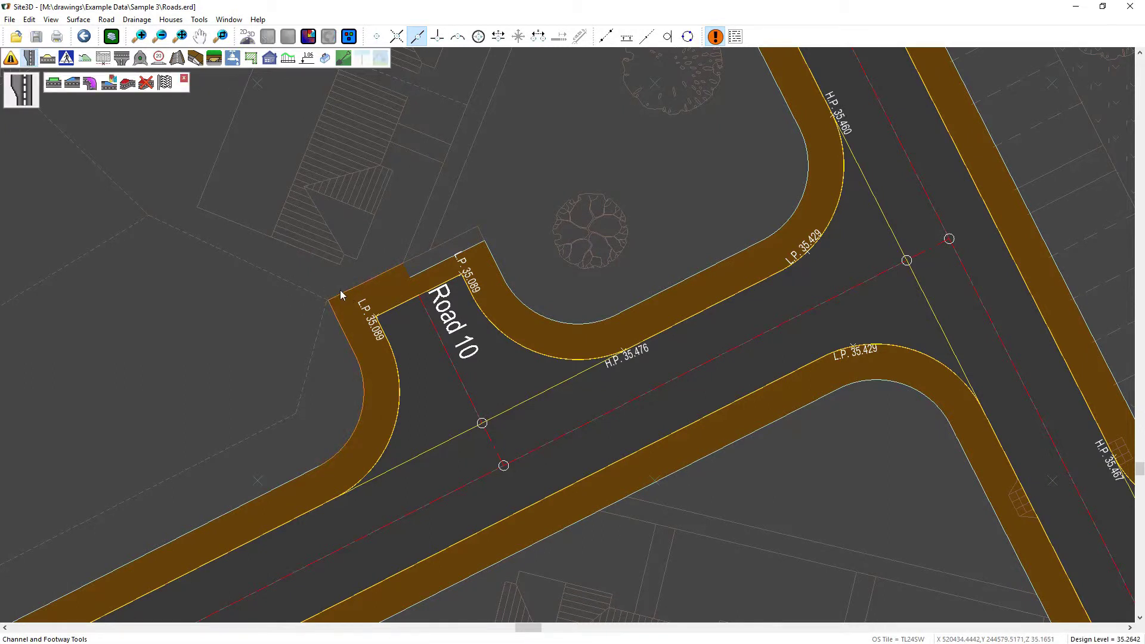
left_click(91, 87)
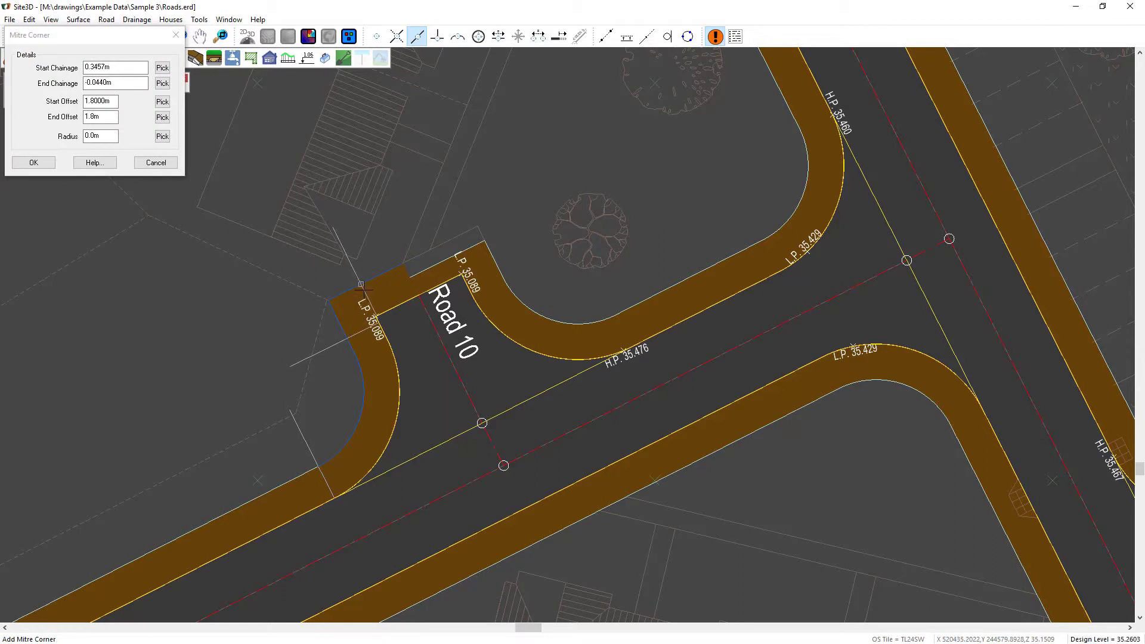
left_click(50, 121)
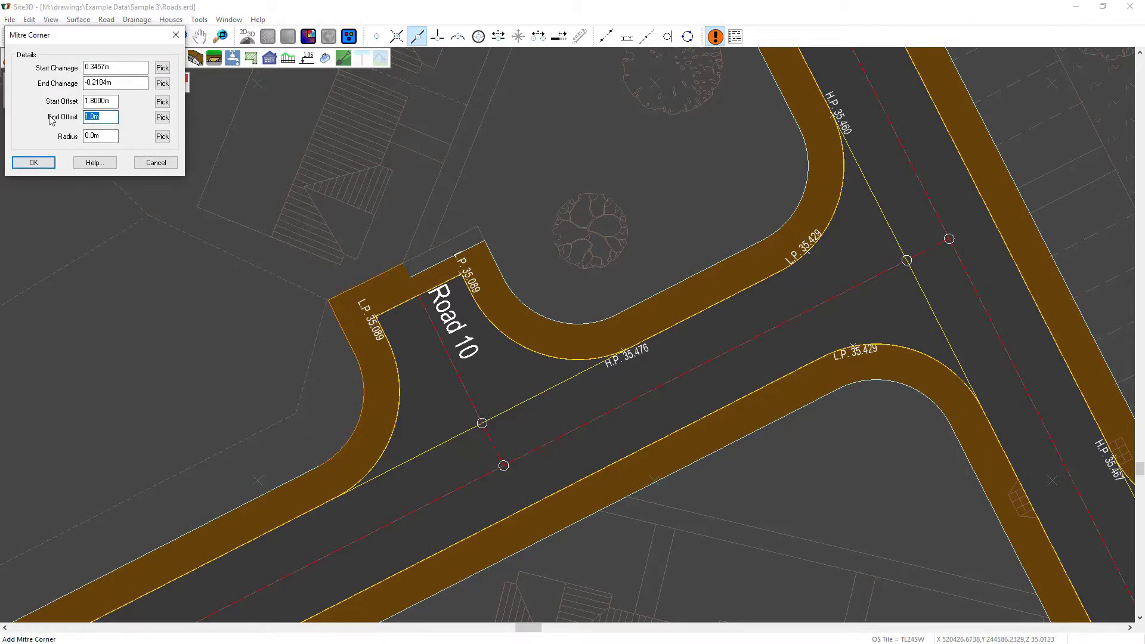
type("1")
left_click(33, 162)
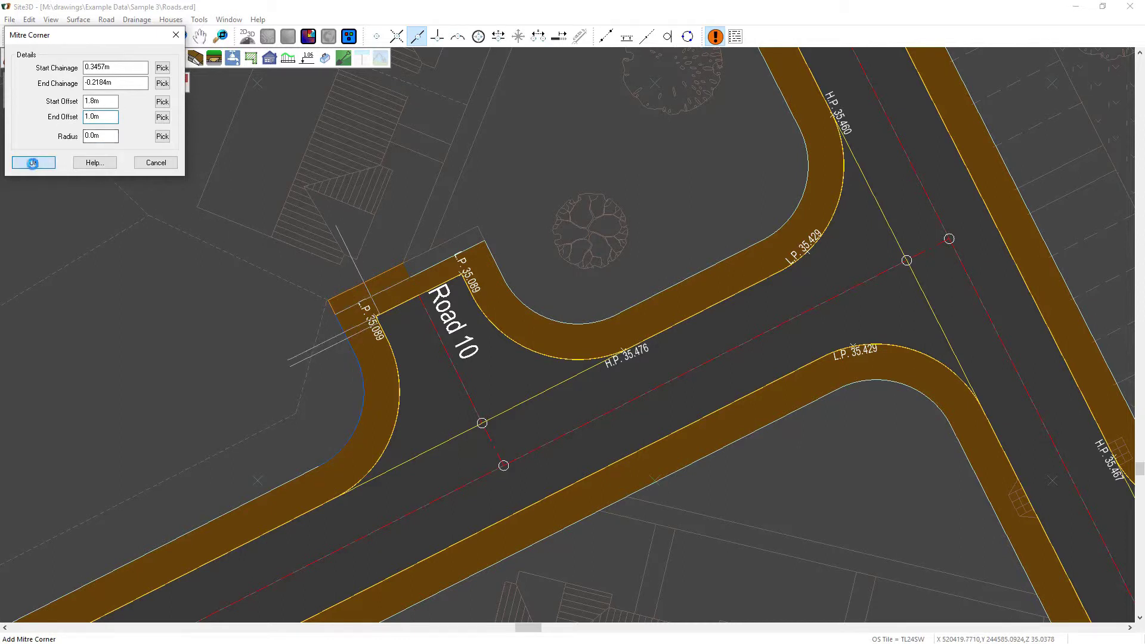
left_click(165, 84)
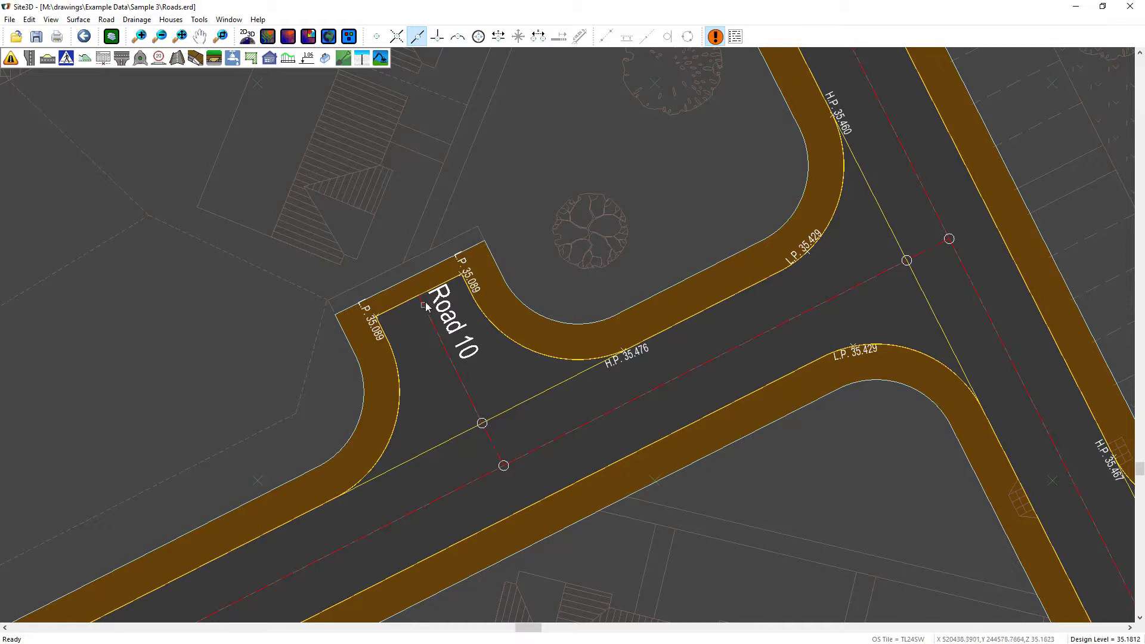
scroll(442, 300, "down", 1)
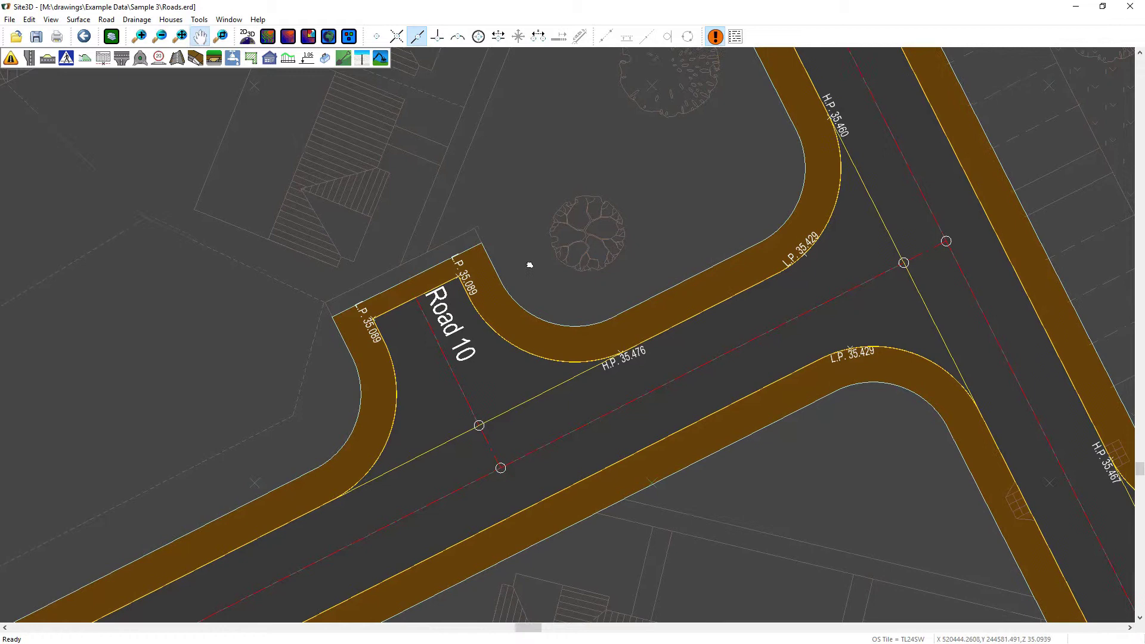
scroll(447, 376, "down", 2)
scroll(451, 368, "down", 2)
scroll(501, 359, "down", 1)
middle_click_drag(501, 359, 477, 381)
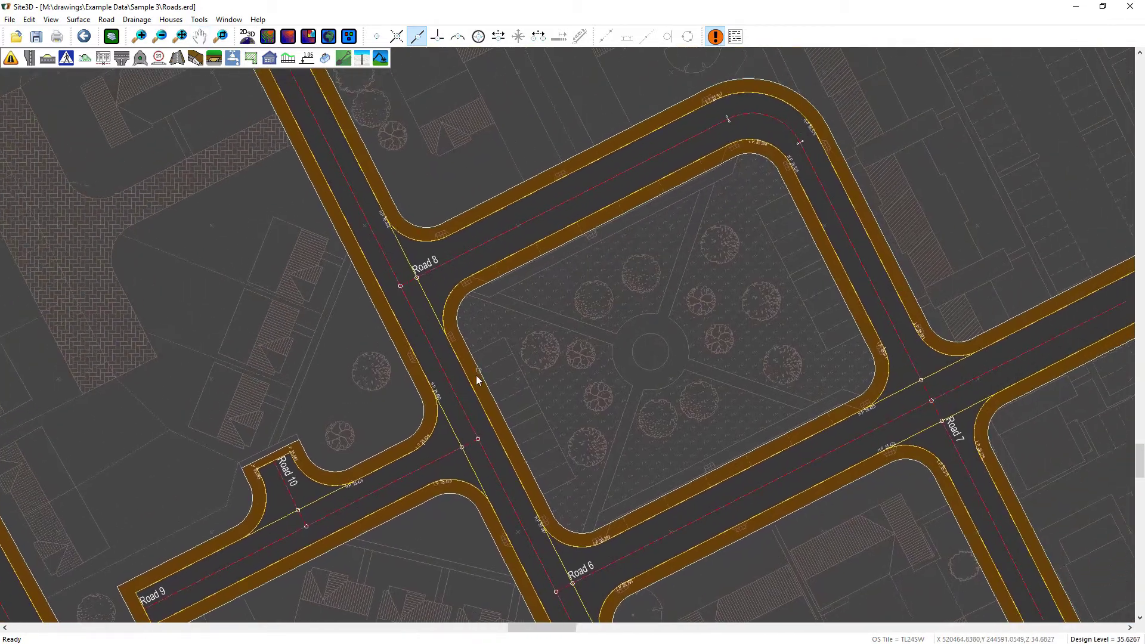